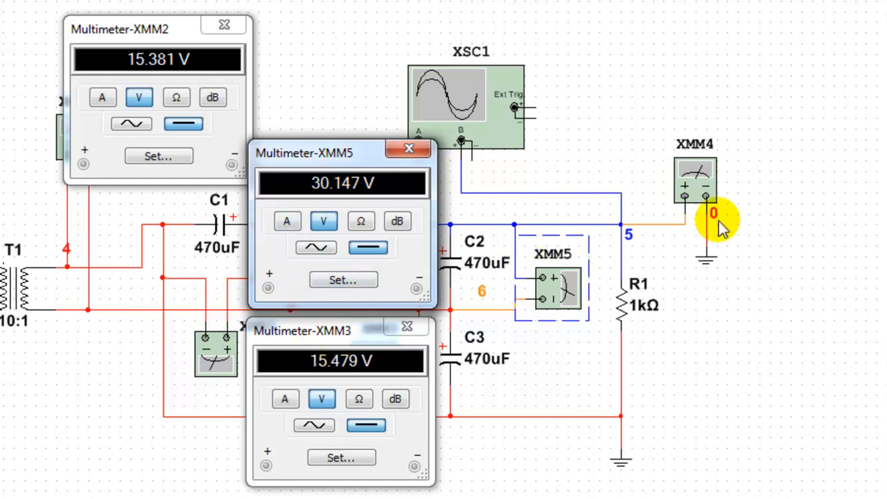
- Open the readout windows of multimeter XMM4 and oscilloscope XSC1 and arrange them clear of the circuit
{"action": "double_click", "coordinate": [703, 176]}
{"action": "left_click_drag", "start_coordinate": [836, 114], "coordinate": [527, 249]}
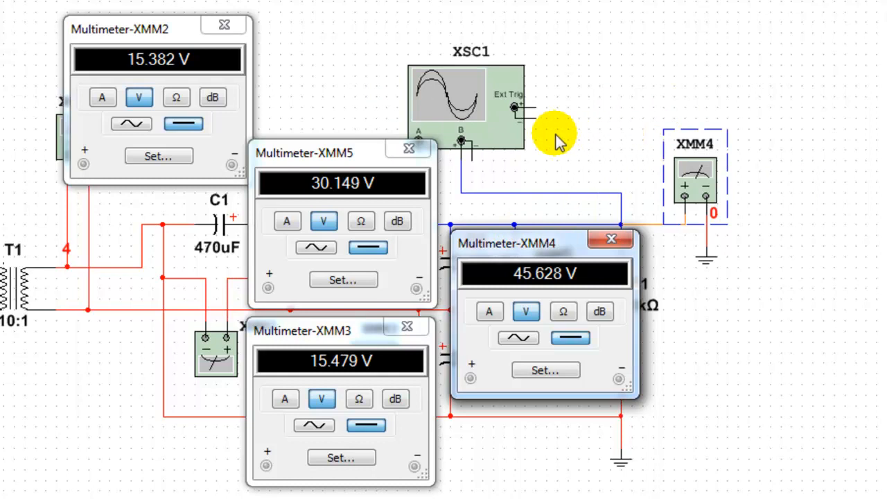
{"action": "double_click", "coordinate": [463, 102]}
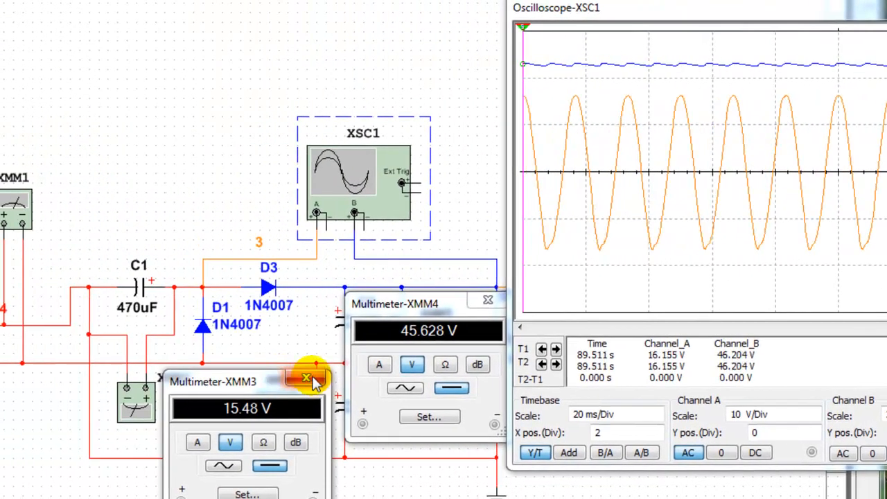
{"action": "left_click", "coordinate": [14, 380]}
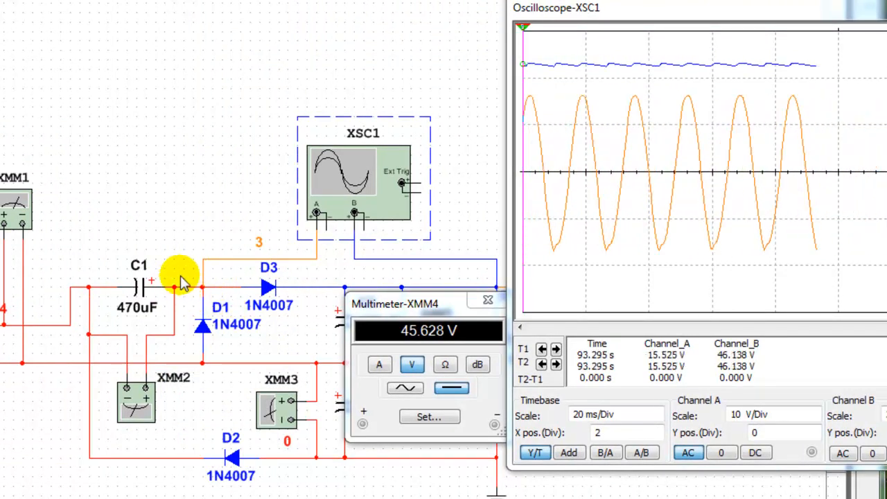
{"action": "left_click_drag", "start_coordinate": [822, 15], "coordinate": [851, 7]}
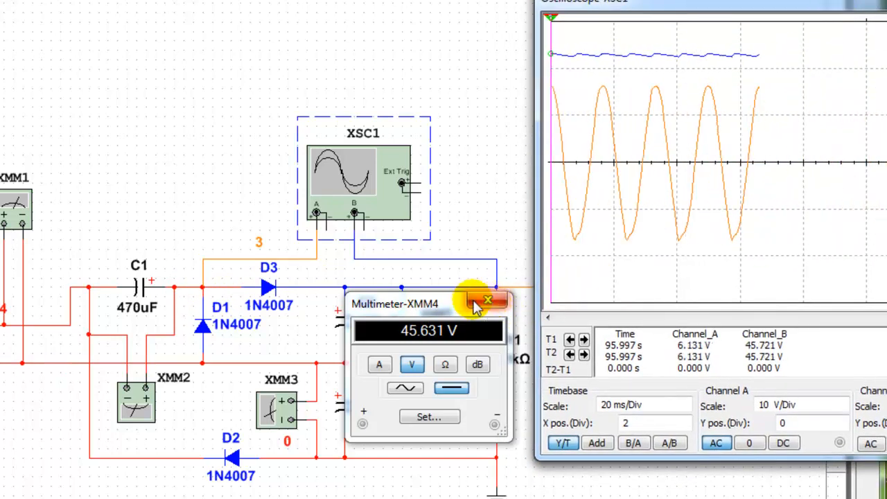
{"action": "mouse_move", "coordinate": [454, 303]}
{"action": "left_mouse_down"}
{"action": "mouse_move", "coordinate": [391, 331]}
{"action": "mouse_move", "coordinate": [406, 399]}
{"action": "left_mouse_up"}
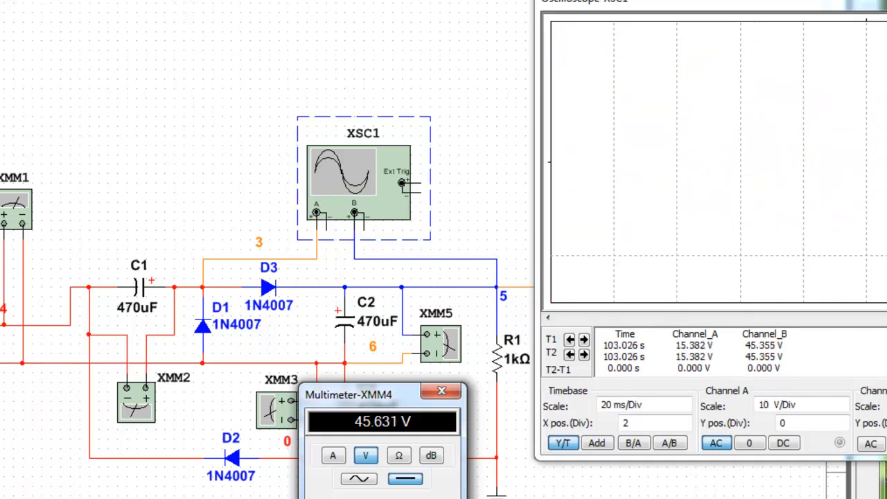
- Place both oscilloscope cursors at the same point on the traces, about 48 ms from the start, to read the output voltage
{"action": "left_click", "coordinate": [636, 158]}
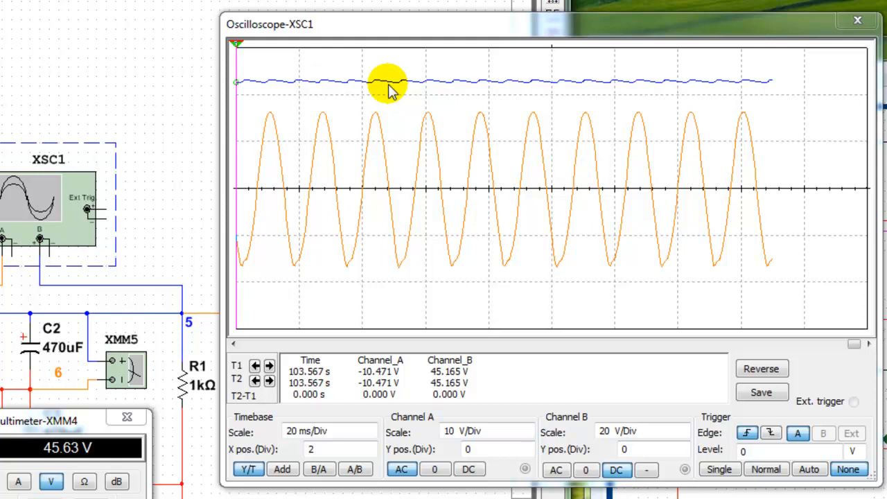
{"action": "left_click_drag", "start_coordinate": [236, 50], "coordinate": [389, 36]}
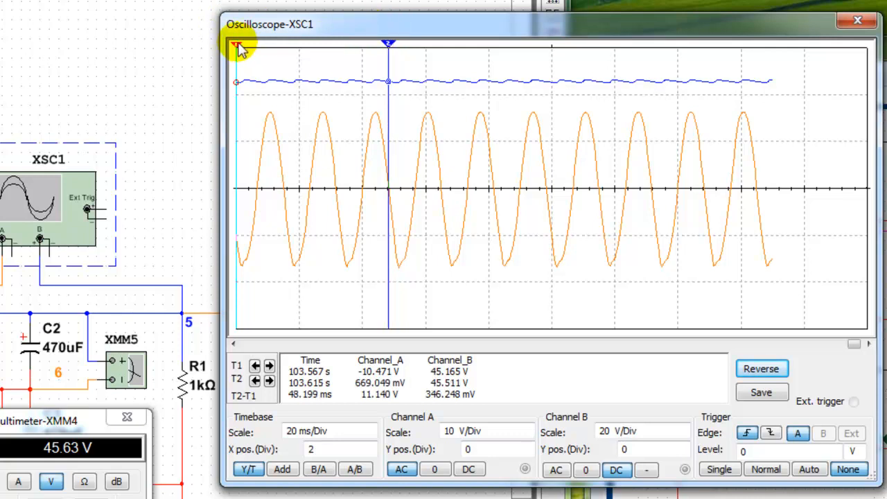
{"action": "left_click_drag", "start_coordinate": [237, 50], "coordinate": [390, 39]}
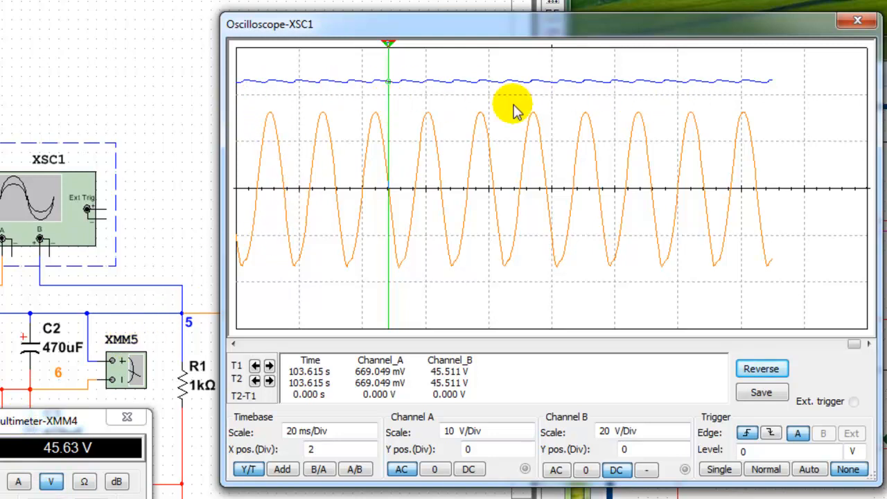
- Set oscilloscope channel A's input to 0 and channel B to AC coupling with a 500 mV/Div scale
{"action": "left_click", "coordinate": [434, 471]}
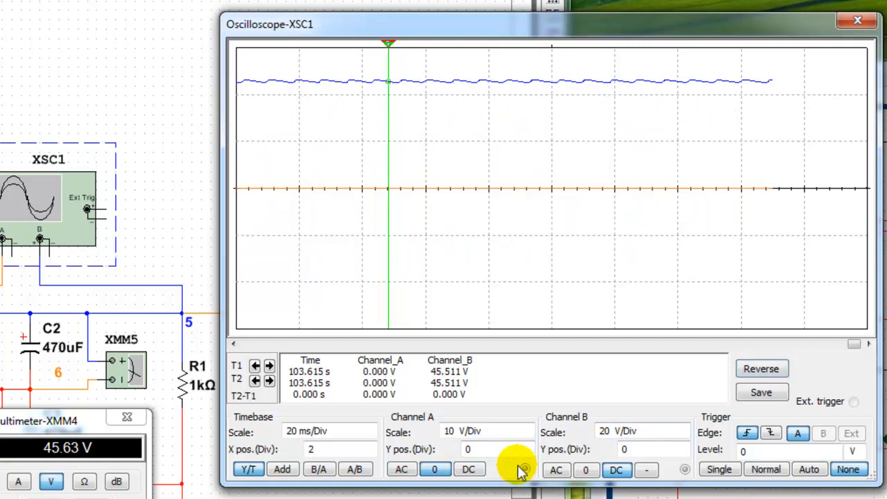
{"action": "left_click", "coordinate": [557, 471]}
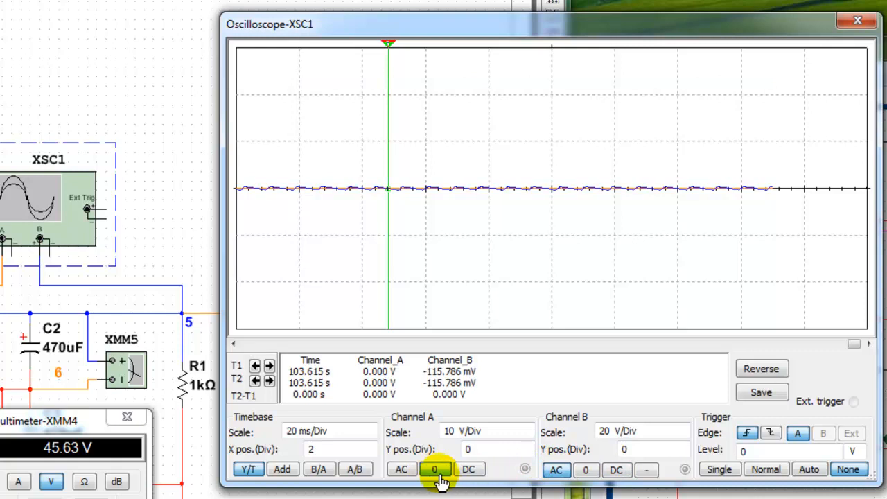
{"action": "left_click", "coordinate": [677, 433]}
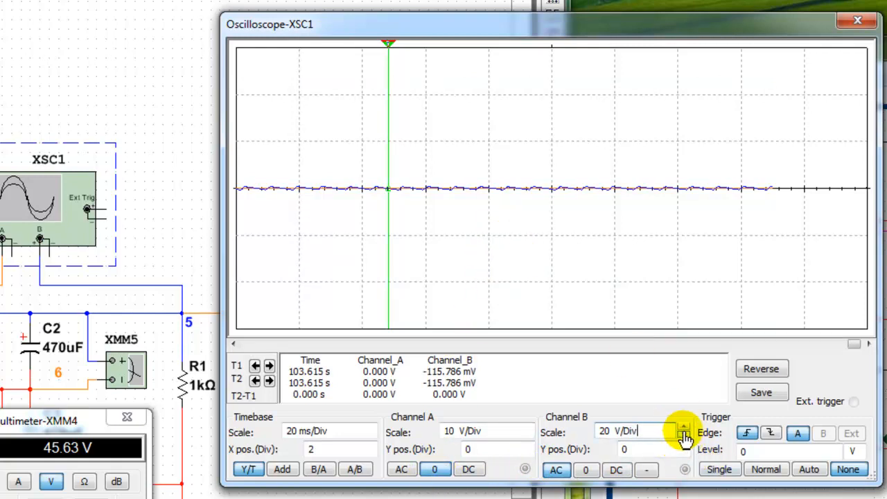
{"action": "left_click", "coordinate": [683, 437]}
{"action": "left_click", "coordinate": [683, 438]}
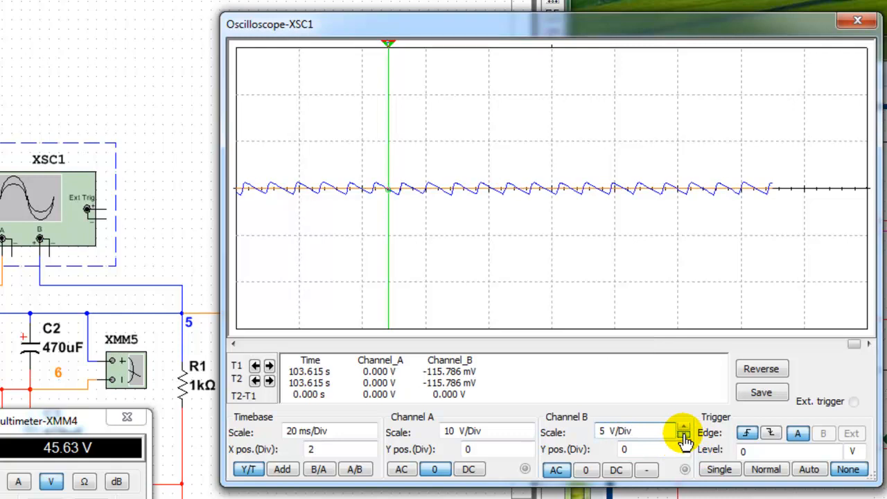
{"action": "left_click", "coordinate": [683, 438]}
{"action": "left_click", "coordinate": [683, 438]}
{"action": "left_click", "coordinate": [683, 437]}
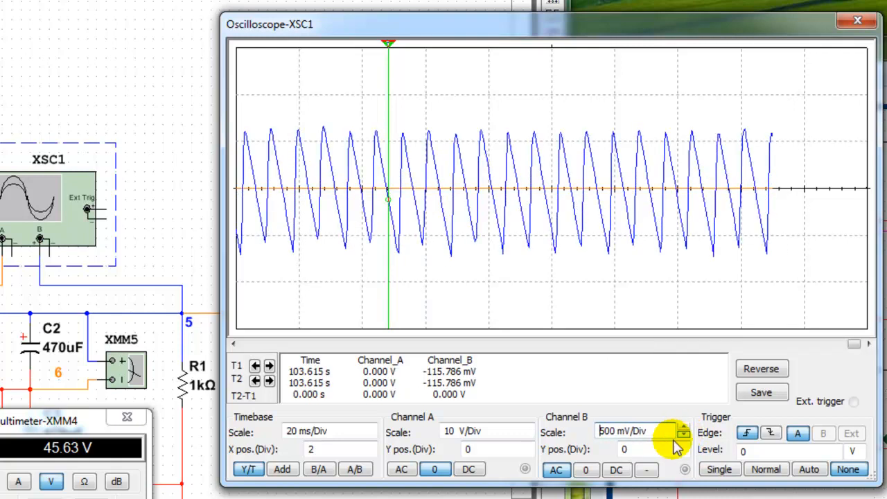
- Set the oscilloscope timebase to 5 ms/Div and measure the ripple's peak-to-trough voltage and period with the two cursors
{"action": "left_click", "coordinate": [369, 435]}
{"action": "left_click", "coordinate": [369, 435]}
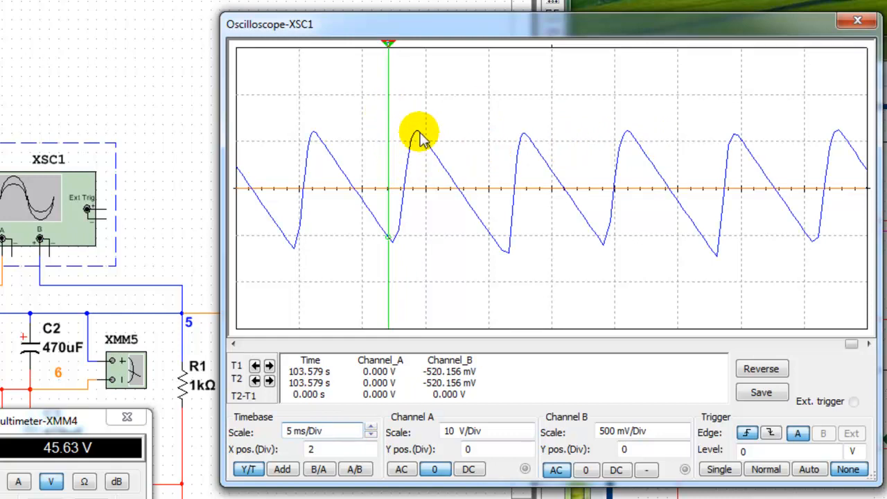
{"action": "left_click_drag", "start_coordinate": [389, 44], "coordinate": [506, 82]}
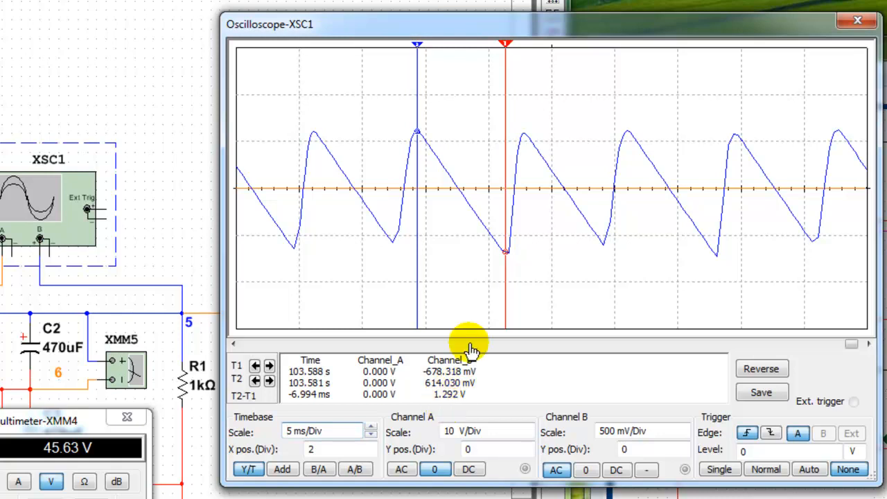
{"action": "left_click_drag", "start_coordinate": [507, 48], "coordinate": [525, 50]}
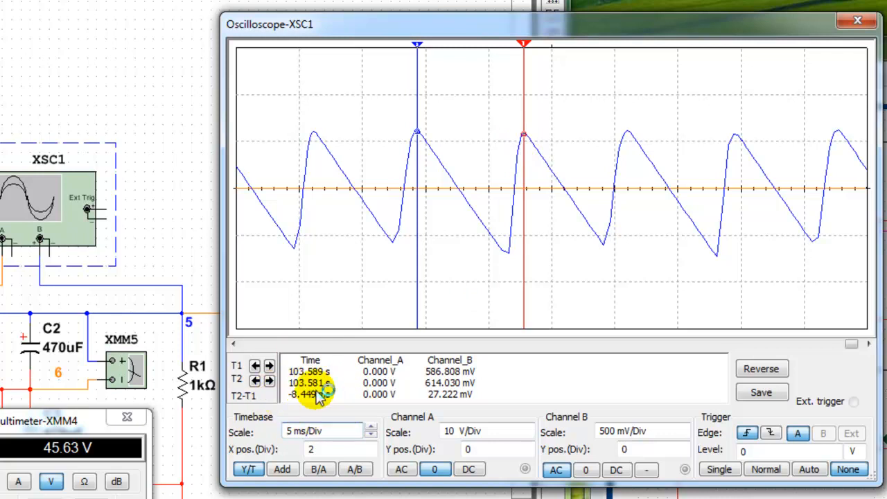
- Switch to Calculator and compute the ripple frequency as 1 / 8.449 * 1000
{"action": "key", "text": "XF86Calculator"}
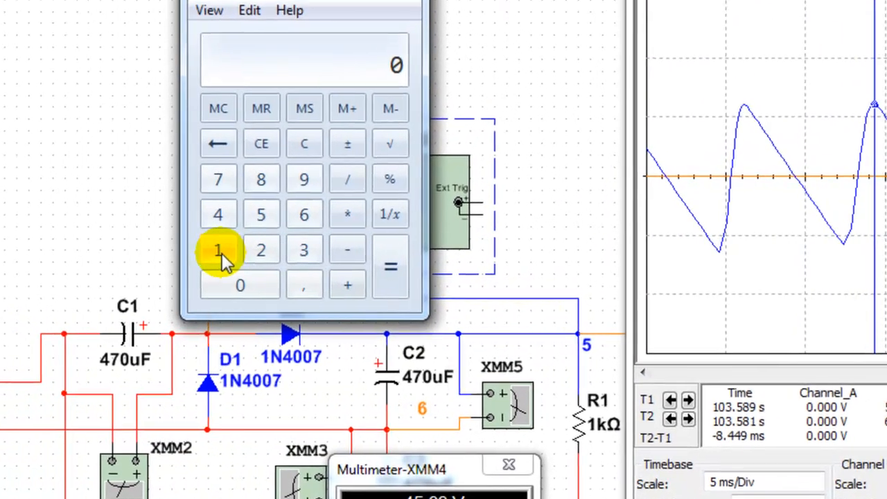
{"action": "left_click", "coordinate": [221, 253]}
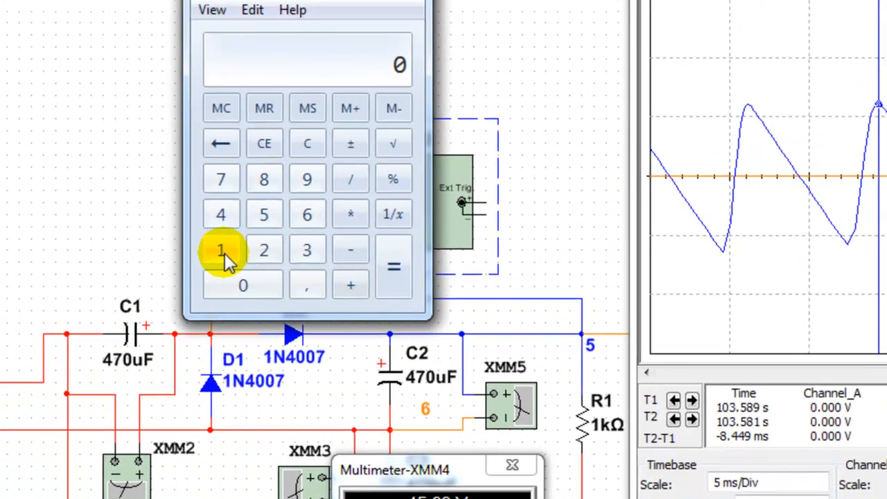
{"action": "left_click", "coordinate": [347, 178]}
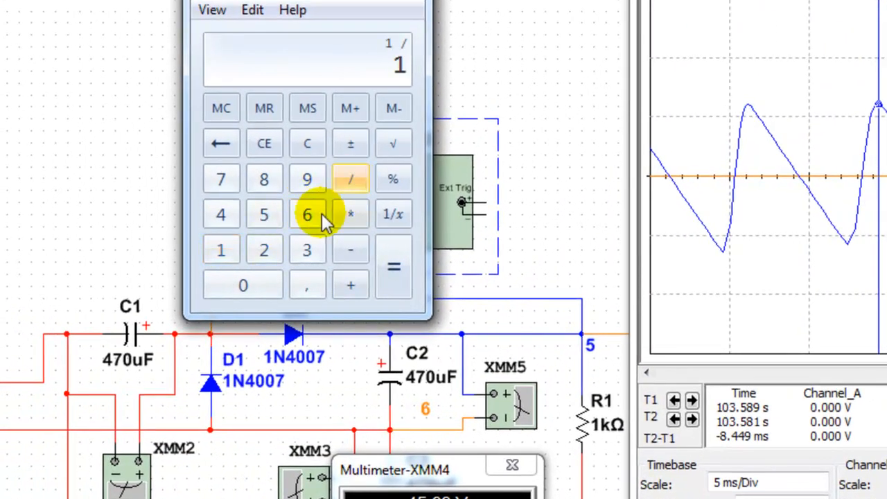
{"action": "left_click", "coordinate": [269, 188]}
{"action": "left_click", "coordinate": [305, 289]}
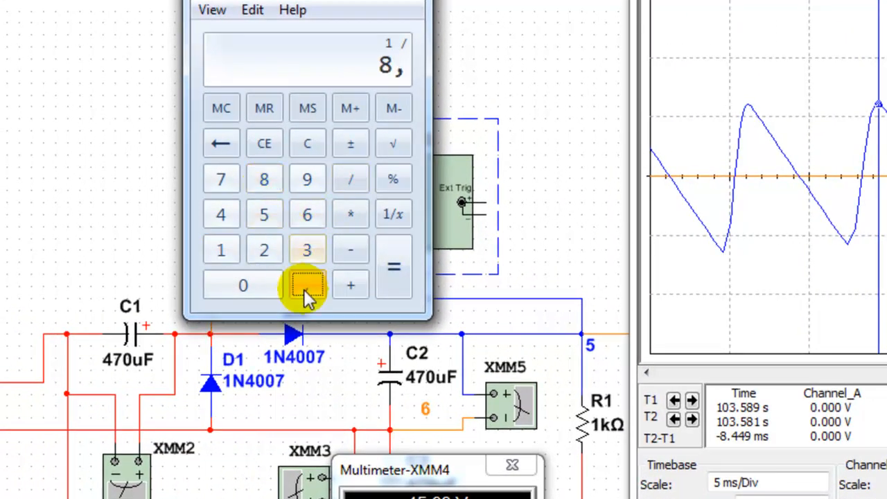
{"action": "left_click", "coordinate": [221, 216]}
{"action": "left_click", "coordinate": [307, 178]}
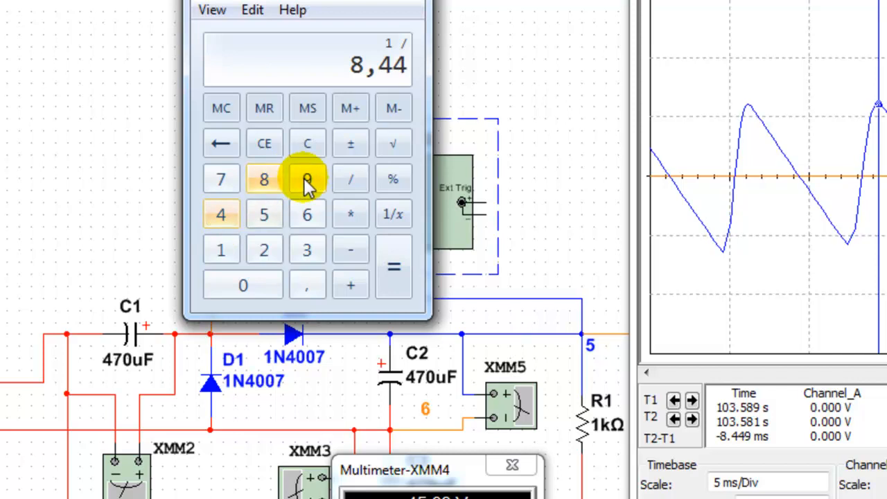
{"action": "left_click", "coordinate": [393, 267]}
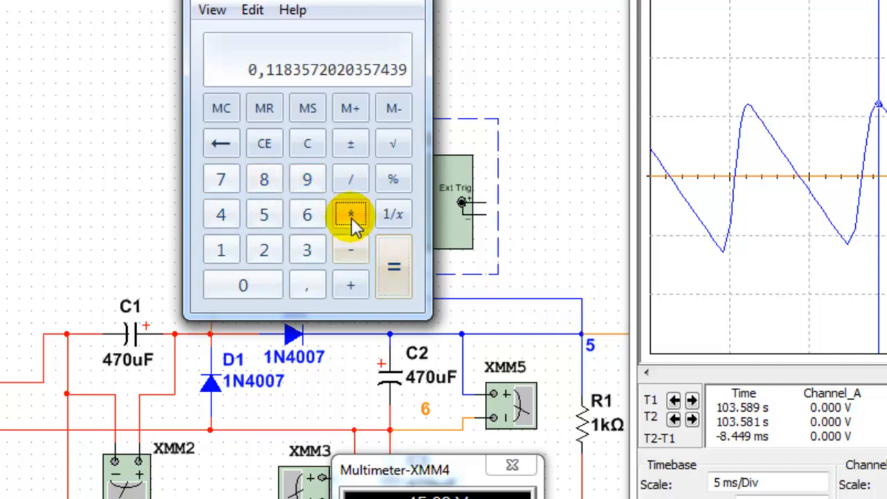
{"action": "left_click", "coordinate": [350, 216]}
{"action": "left_click", "coordinate": [222, 251]}
{"action": "left_click", "coordinate": [243, 287]}
{"action": "left_click", "coordinate": [243, 287]}
{"action": "left_click", "coordinate": [243, 286]}
{"action": "left_click", "coordinate": [392, 271]}
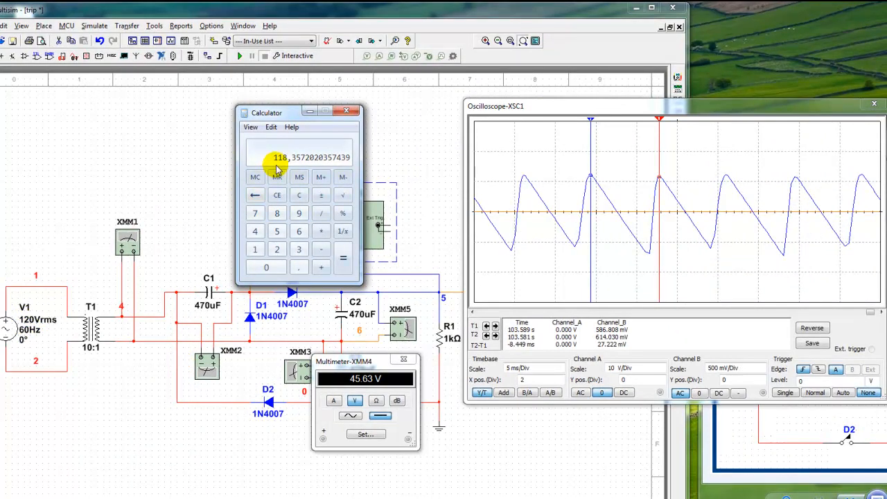
- Move the Calculator and multimeter XMM4 windows off the circuit so that all three capacitors are accessible
{"action": "left_click_drag", "start_coordinate": [277, 113], "coordinate": [100, 28]}
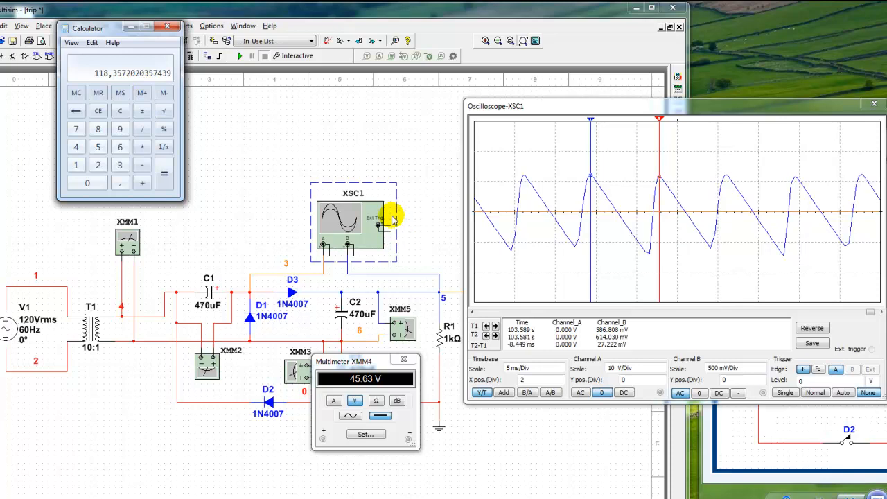
{"action": "left_click", "coordinate": [406, 362]}
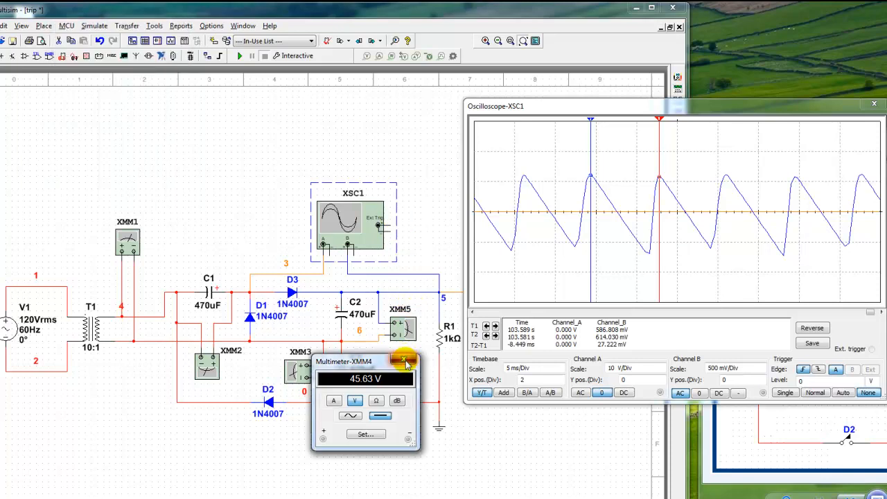
{"action": "left_click_drag", "start_coordinate": [351, 362], "coordinate": [394, 69]}
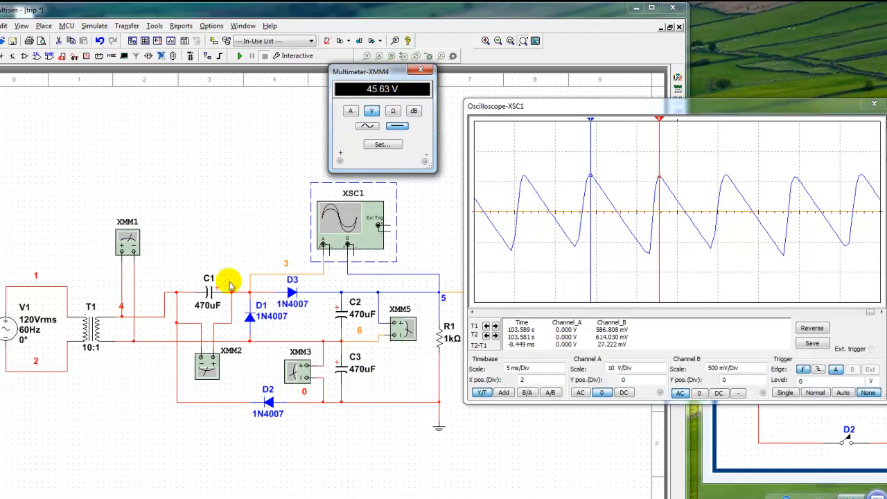
- Set the capacitance of C1, C2 and C3 to 4700 uF and run the simulation
{"action": "double_click", "coordinate": [208, 292]}
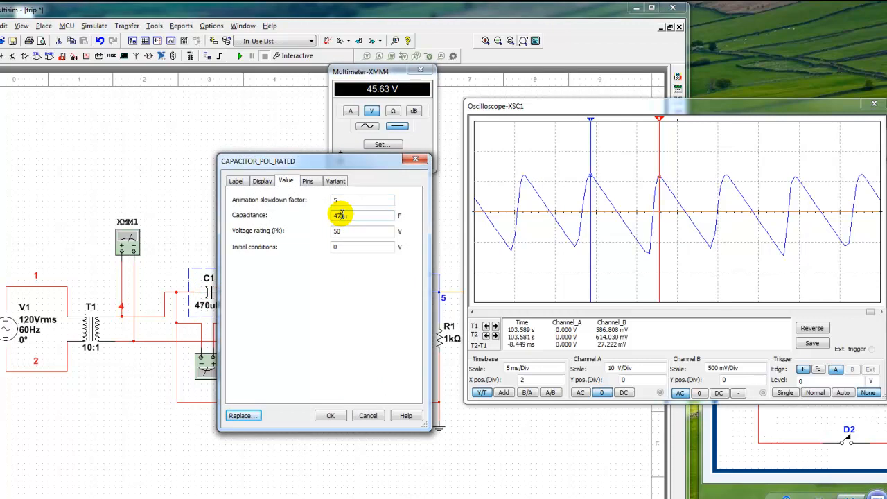
{"action": "type", "text": "0"}
{"action": "key", "text": "Return"}
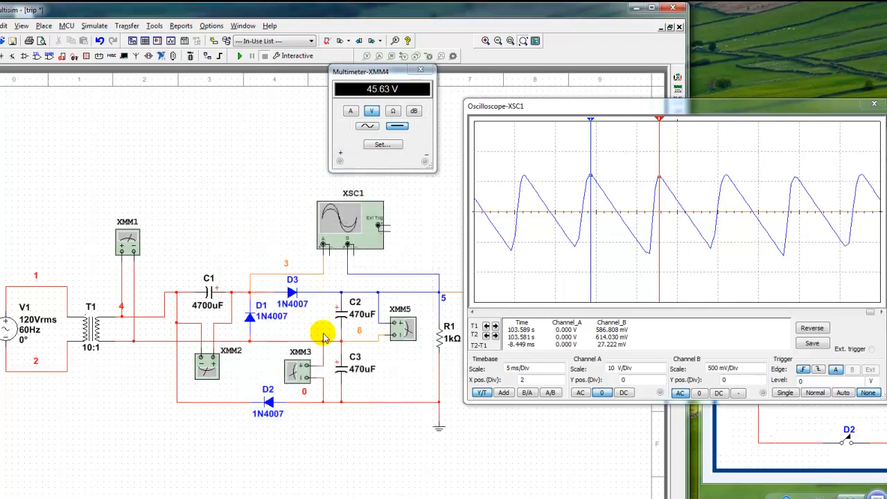
{"action": "double_click", "coordinate": [342, 313]}
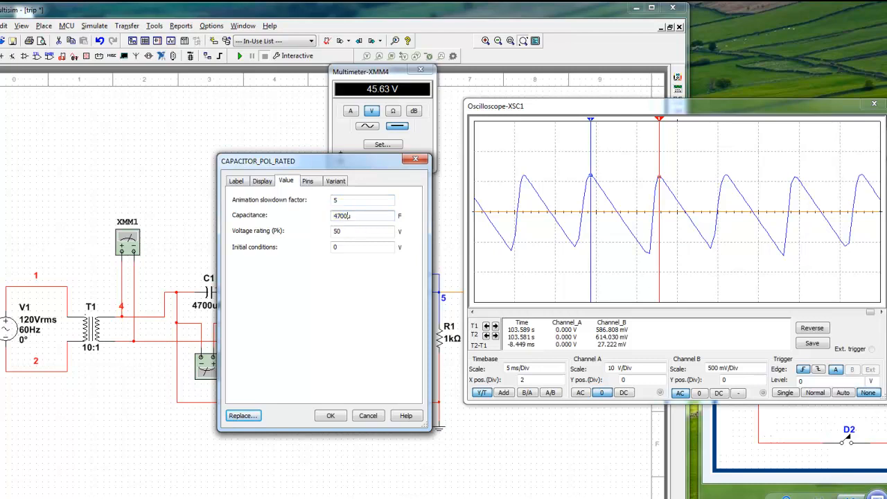
{"action": "key", "text": "Return"}
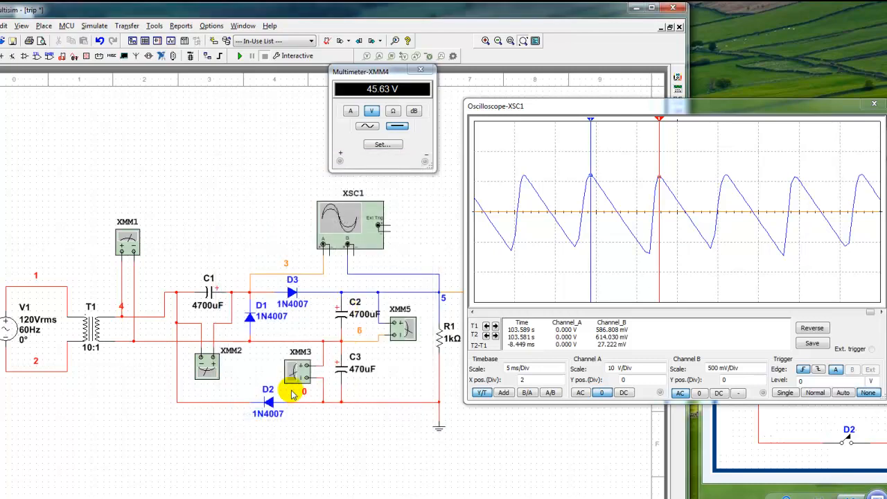
{"action": "double_click", "coordinate": [335, 371]}
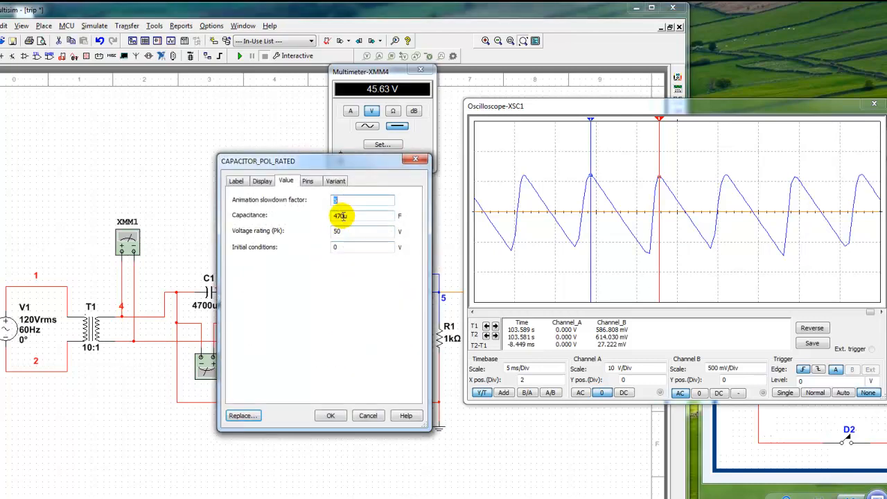
{"action": "type", "text": "0"}
{"action": "key", "text": "Return"}
{"action": "left_click", "coordinate": [240, 56]}
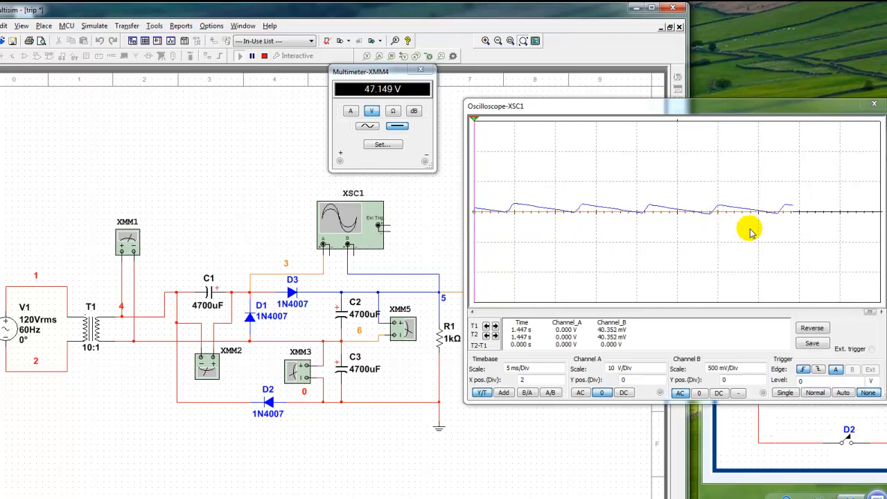